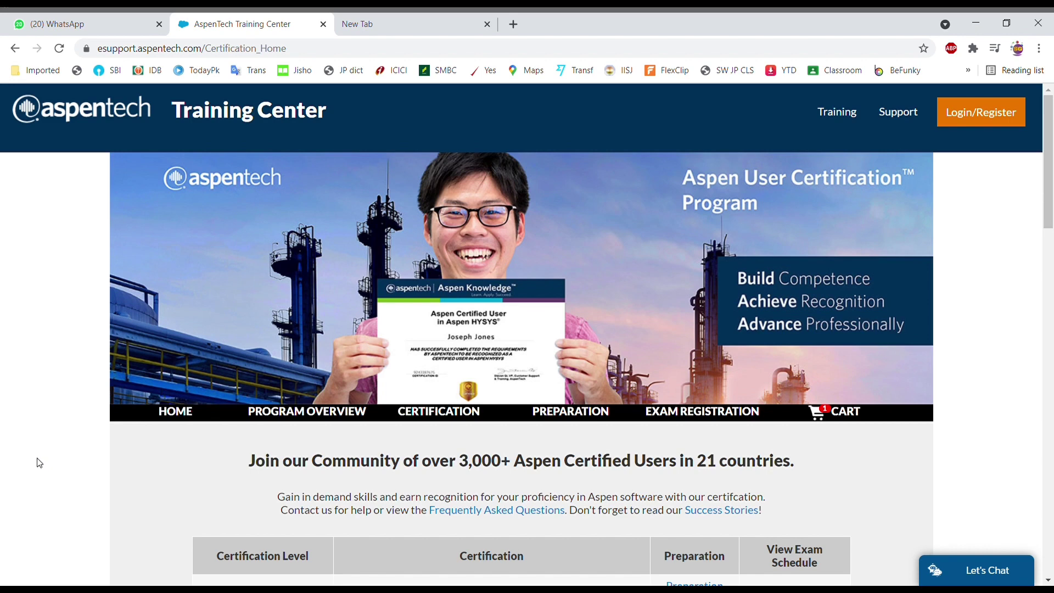
Scroll down the certification home page to the table of Aspen Certified User exams.
{"action": "scroll", "coordinate": [40, 462], "scroll_direction": "down", "scroll_amount": 2}
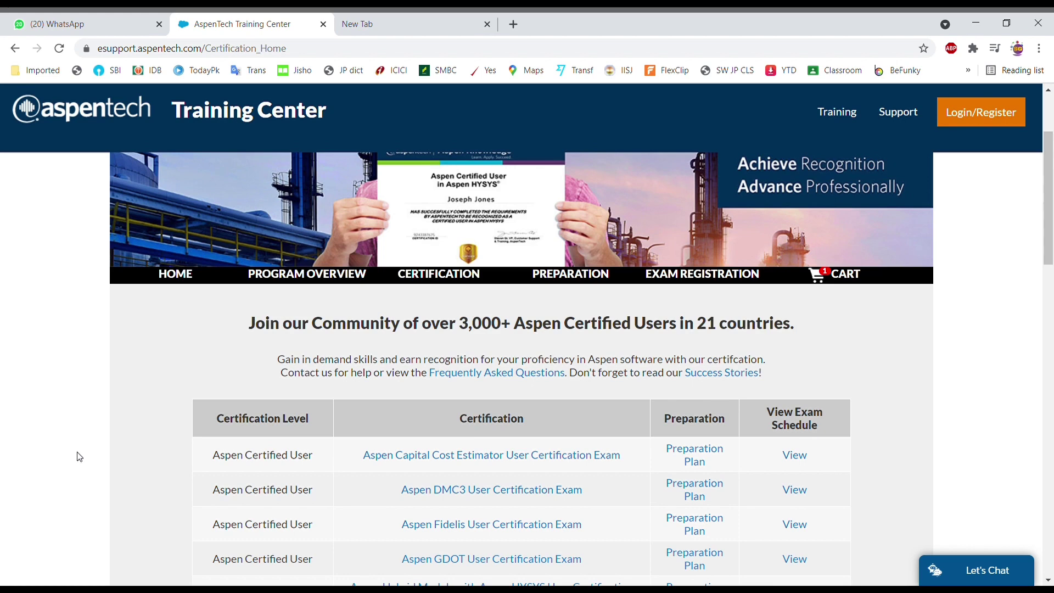
{"action": "scroll", "coordinate": [78, 456], "scroll_direction": "down", "scroll_amount": 5}
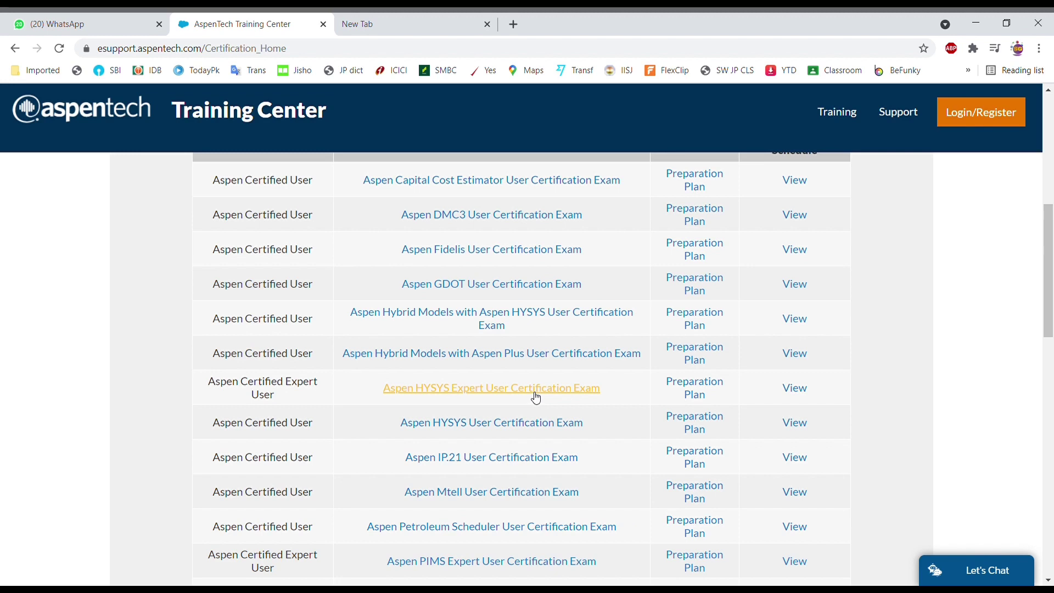
Open the Aspen HYSYS User Certification Exam page and read down to its Register for Exam table.
{"action": "left_click", "coordinate": [533, 430]}
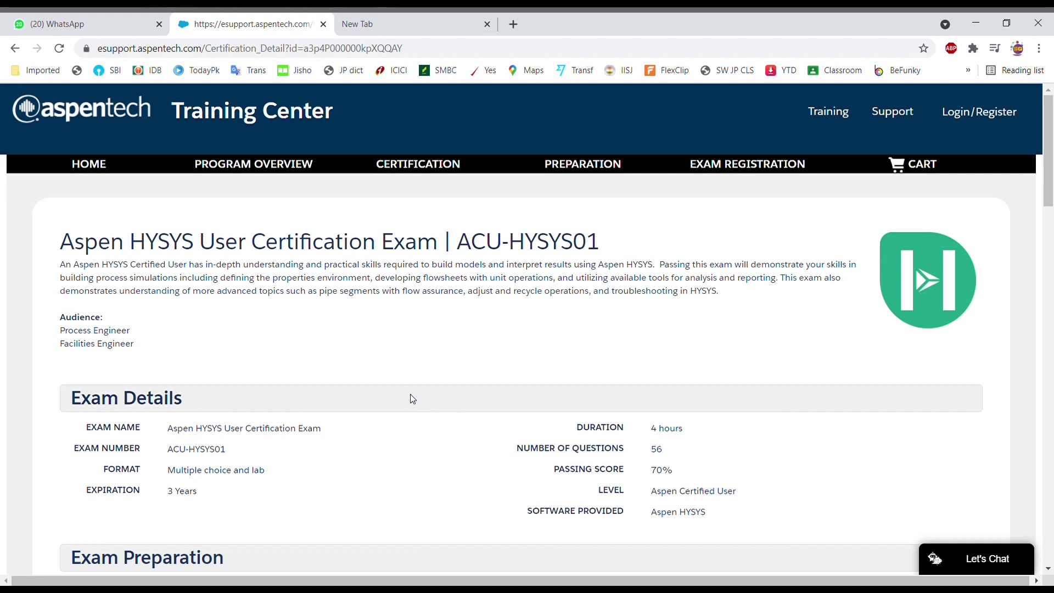
{"action": "scroll", "coordinate": [413, 399], "scroll_direction": "down", "scroll_amount": 1}
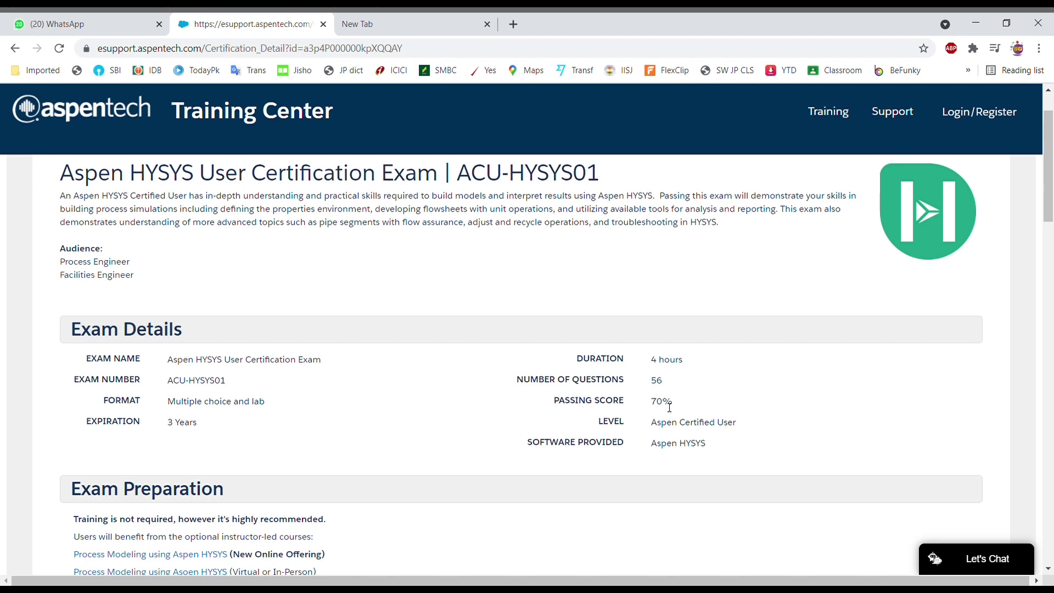
{"action": "scroll", "coordinate": [668, 407], "scroll_direction": "down", "scroll_amount": 1}
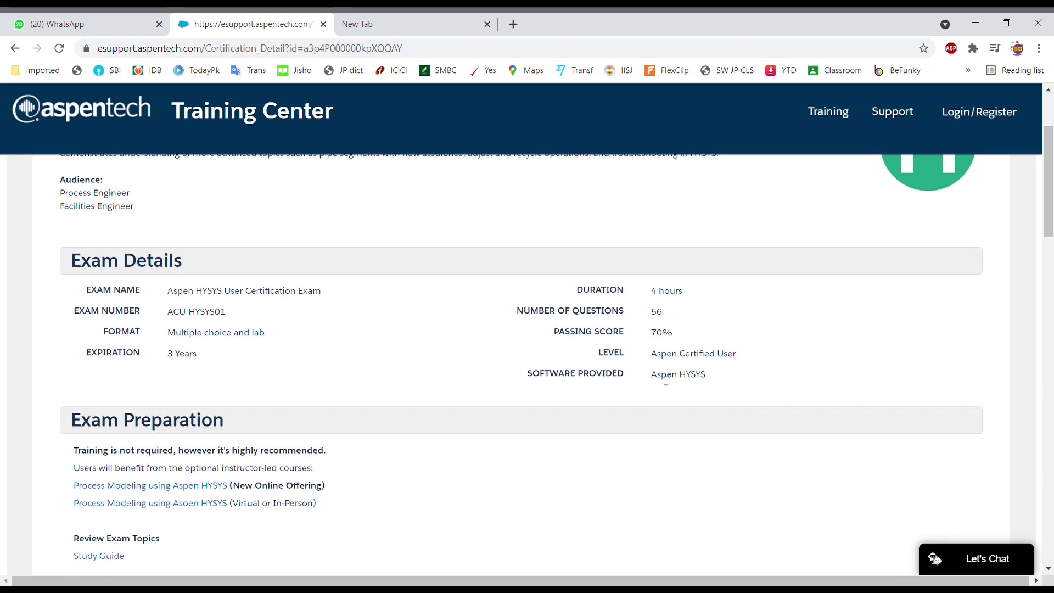
{"action": "left_click_drag", "start_coordinate": [665, 379], "coordinate": [709, 378]}
{"action": "left_click", "coordinate": [581, 417]}
{"action": "scroll", "coordinate": [494, 418], "scroll_direction": "down", "scroll_amount": 2}
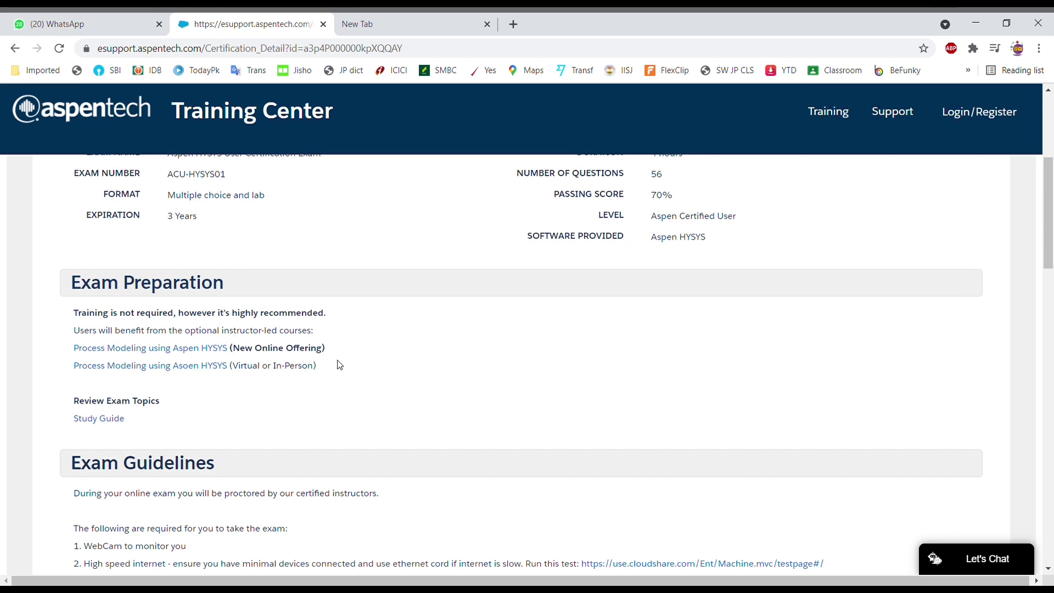
{"action": "scroll", "coordinate": [339, 364], "scroll_direction": "down", "scroll_amount": 3}
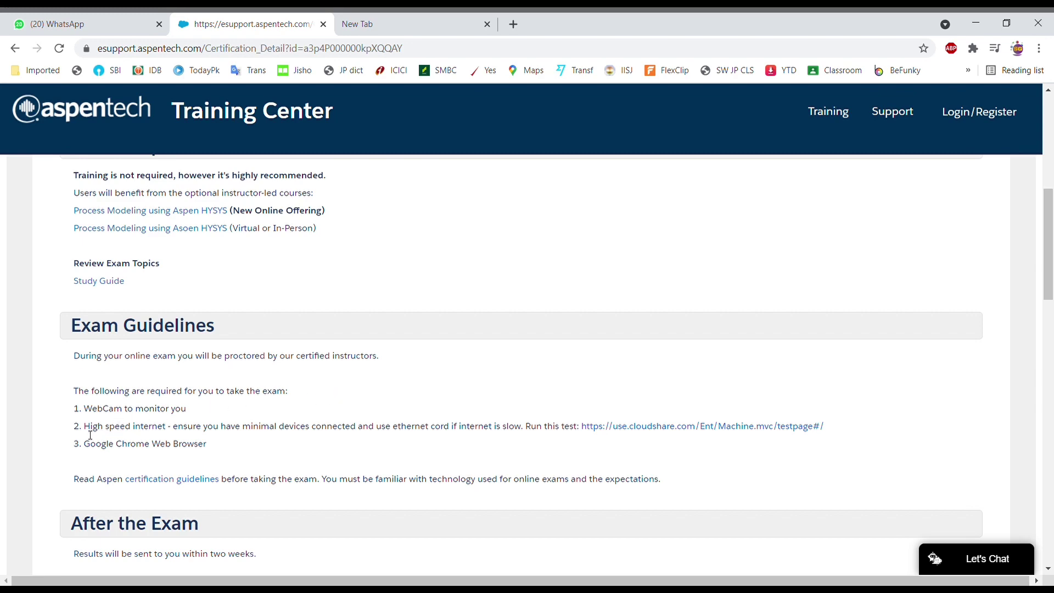
{"action": "scroll", "coordinate": [55, 430], "scroll_direction": "down", "scroll_amount": 5}
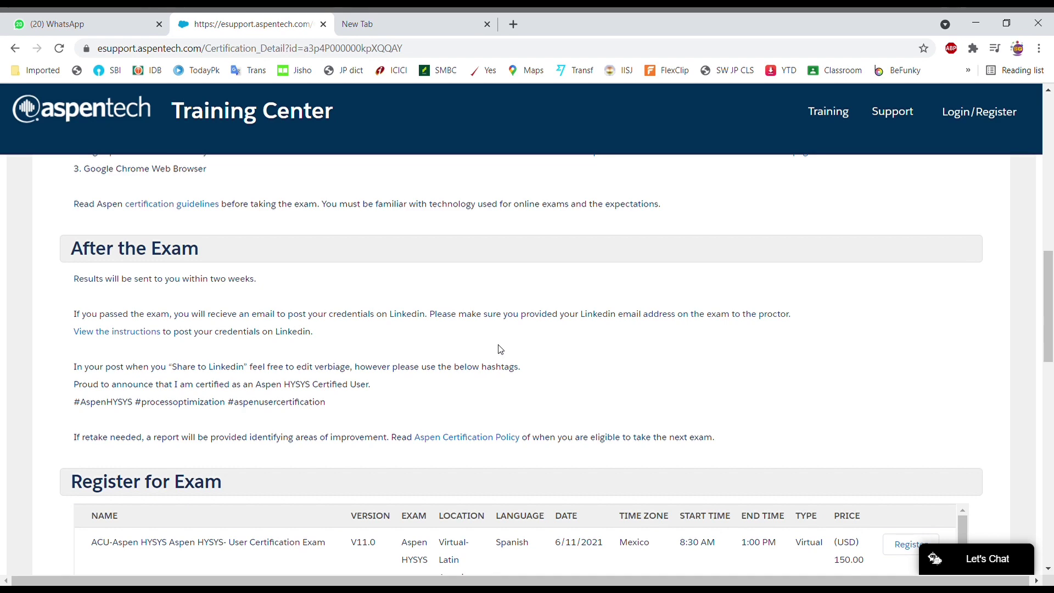
Scroll the HYSYS sessions to the Singapore ACU-HYSYS01 rows and highlight the 5/20/2021 date.
{"action": "scroll", "coordinate": [499, 347], "scroll_direction": "down", "scroll_amount": 1}
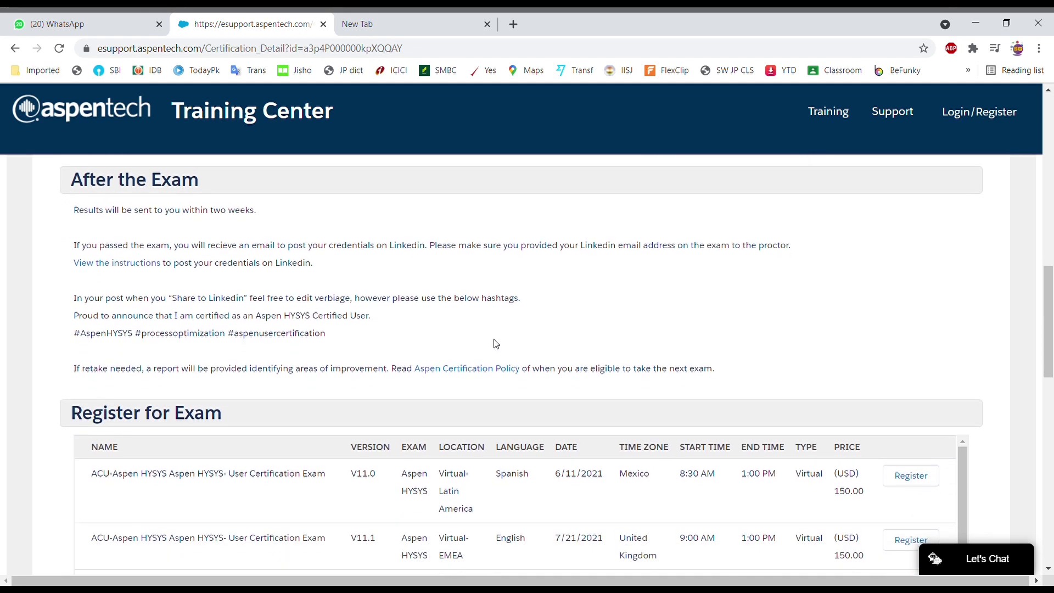
{"action": "scroll", "coordinate": [494, 341], "scroll_direction": "down", "scroll_amount": 2}
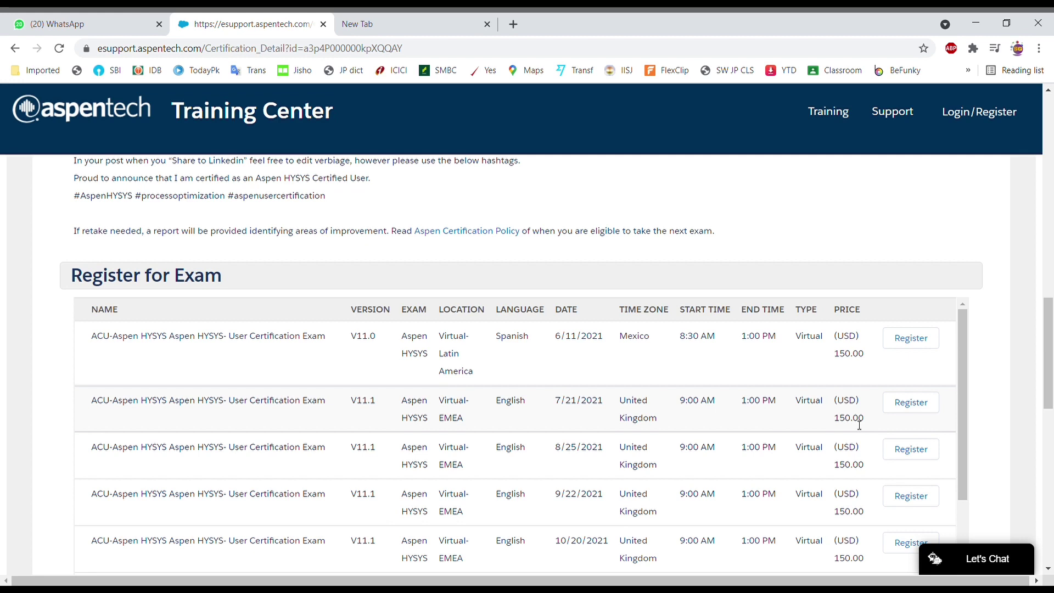
{"action": "scroll", "coordinate": [860, 426], "scroll_direction": "down", "scroll_amount": 1}
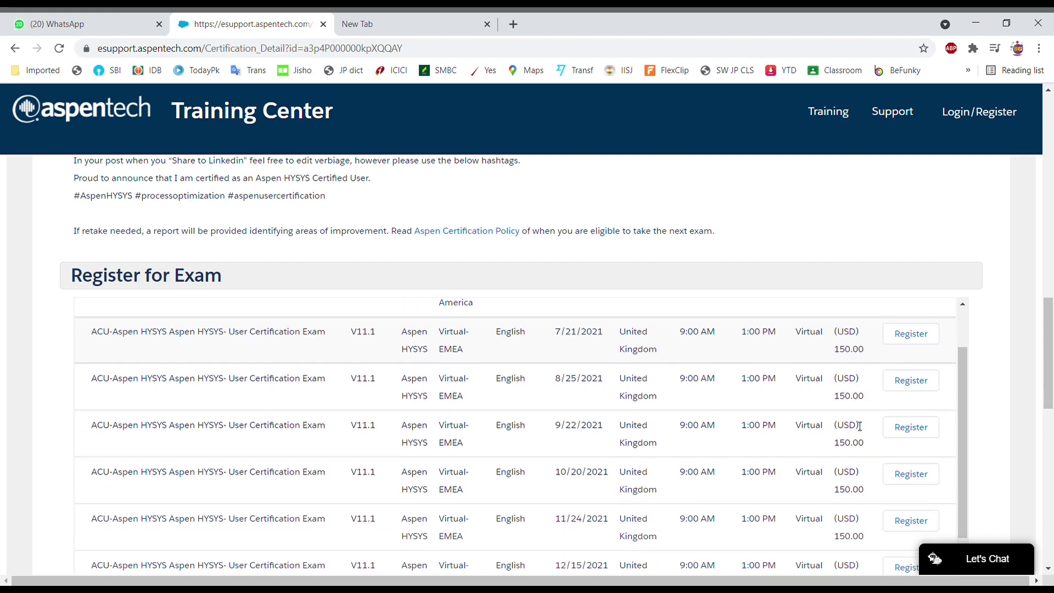
{"action": "scroll", "coordinate": [860, 426], "scroll_direction": "down", "scroll_amount": 2}
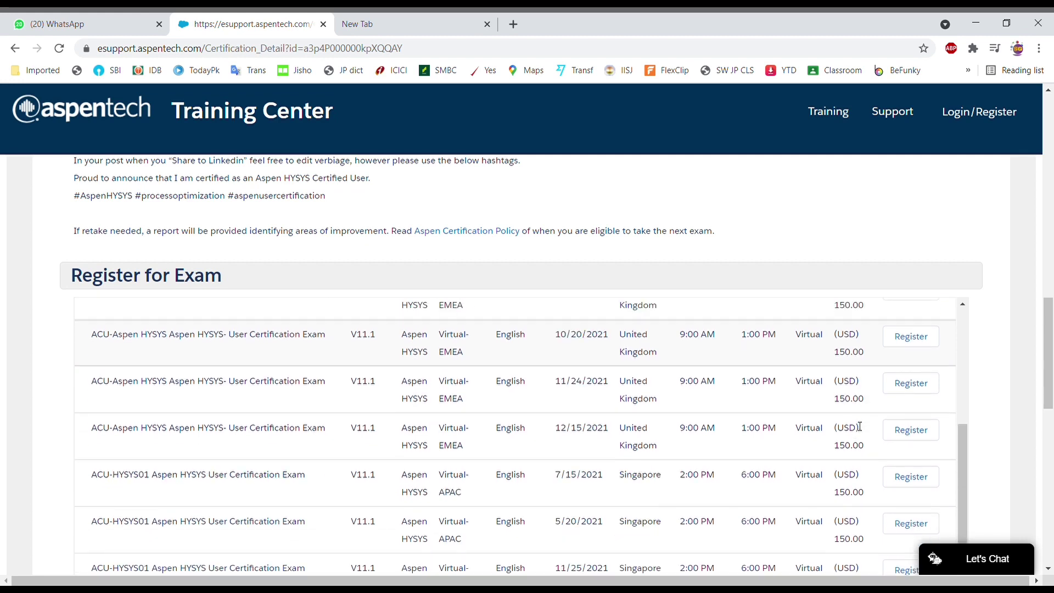
{"action": "scroll", "coordinate": [860, 426], "scroll_direction": "down", "scroll_amount": 1}
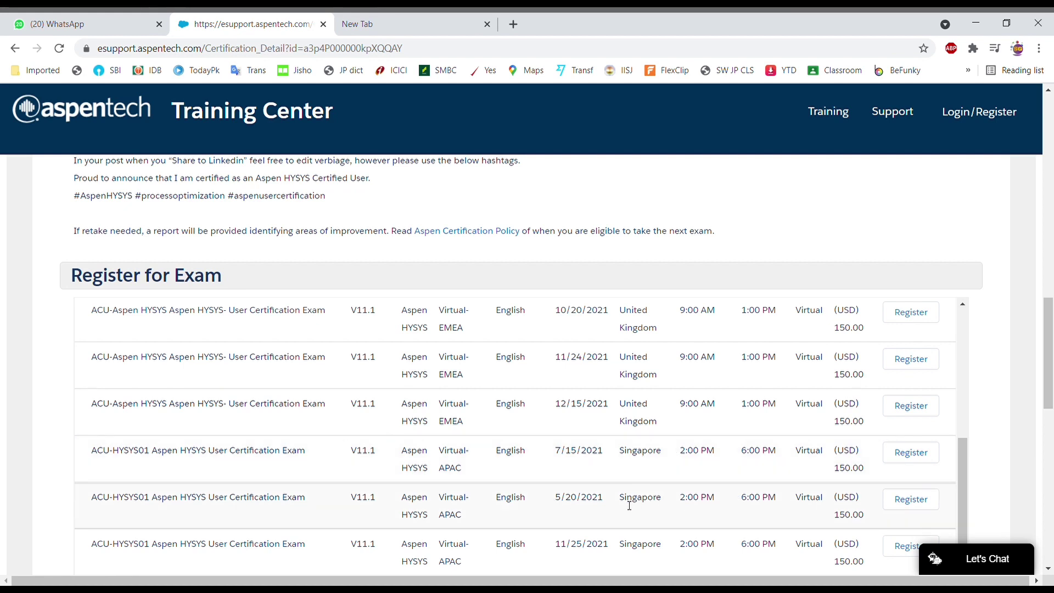
{"action": "left_click_drag", "start_coordinate": [556, 504], "coordinate": [600, 516]}
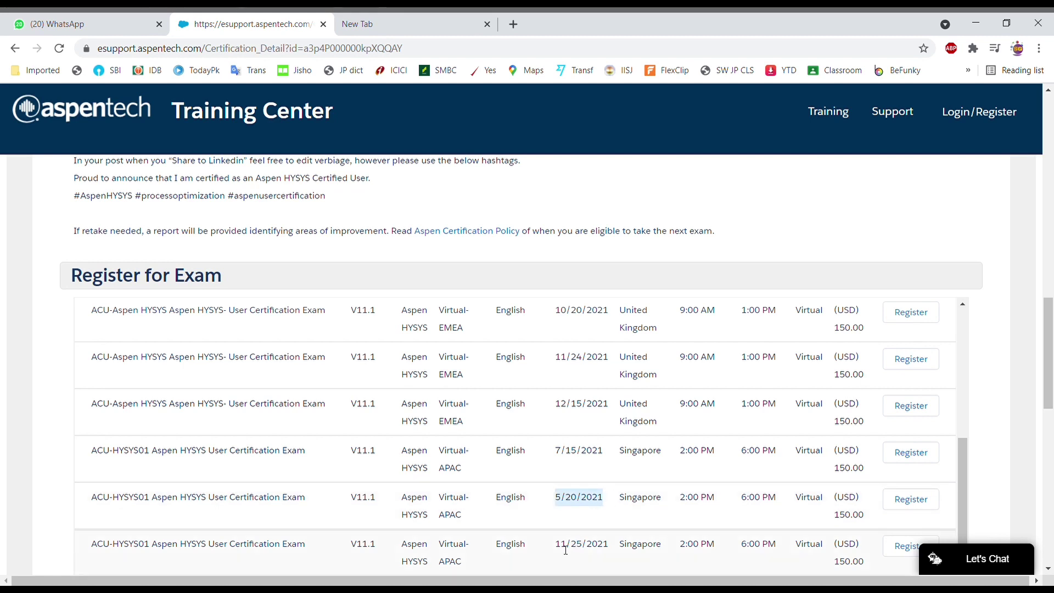
{"action": "scroll", "coordinate": [565, 549], "scroll_direction": "down", "scroll_amount": 1}
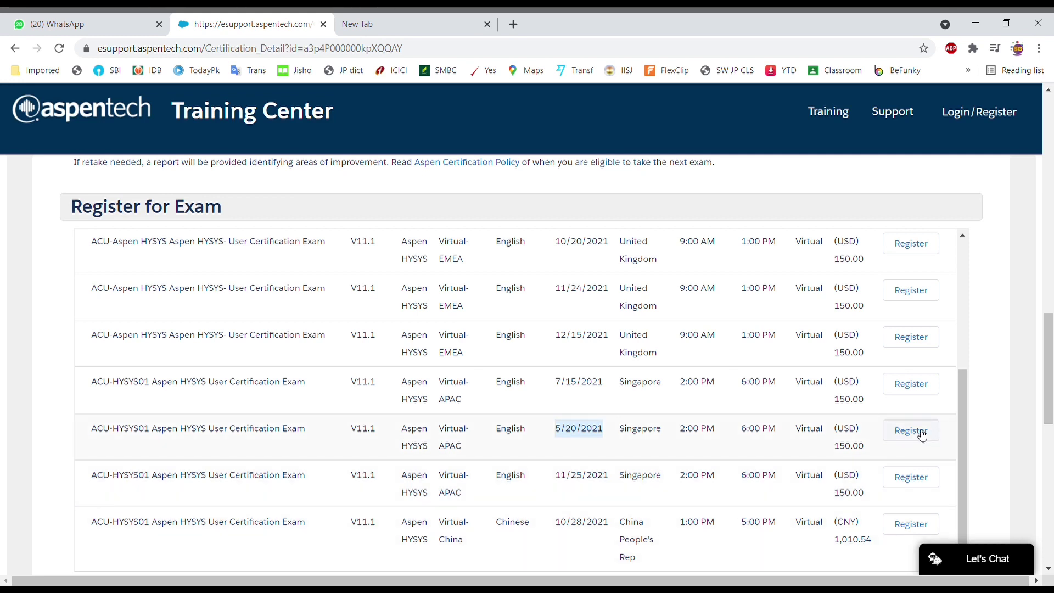
Register for the 5/20/2021 Singapore session, apply the saved promo code to reach 0.00, and check out.
{"action": "left_click", "coordinate": [922, 432]}
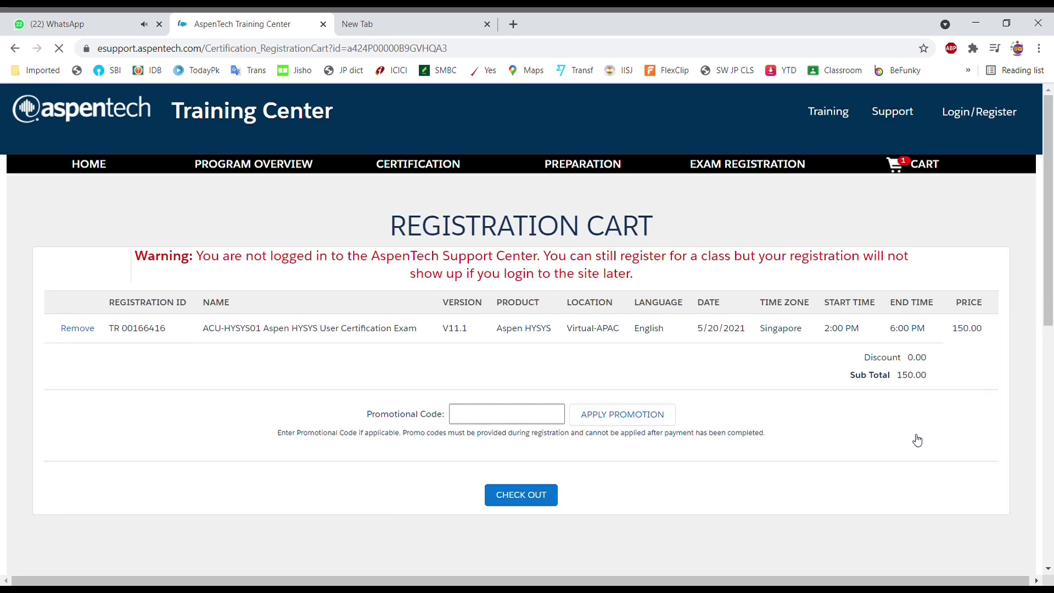
{"action": "left_click", "coordinate": [483, 418]}
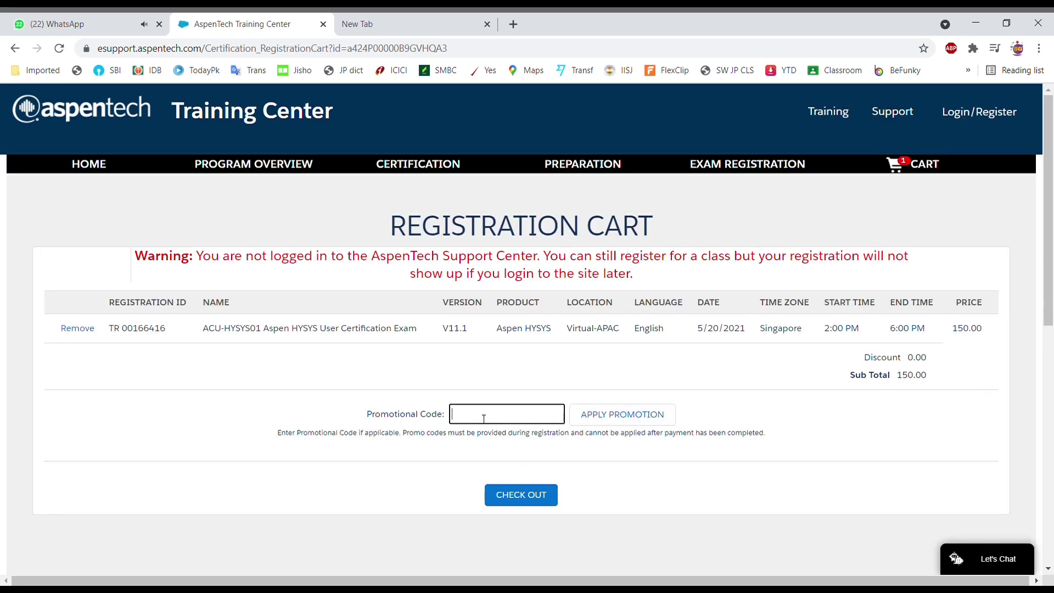
{"action": "left_click", "coordinate": [482, 434]}
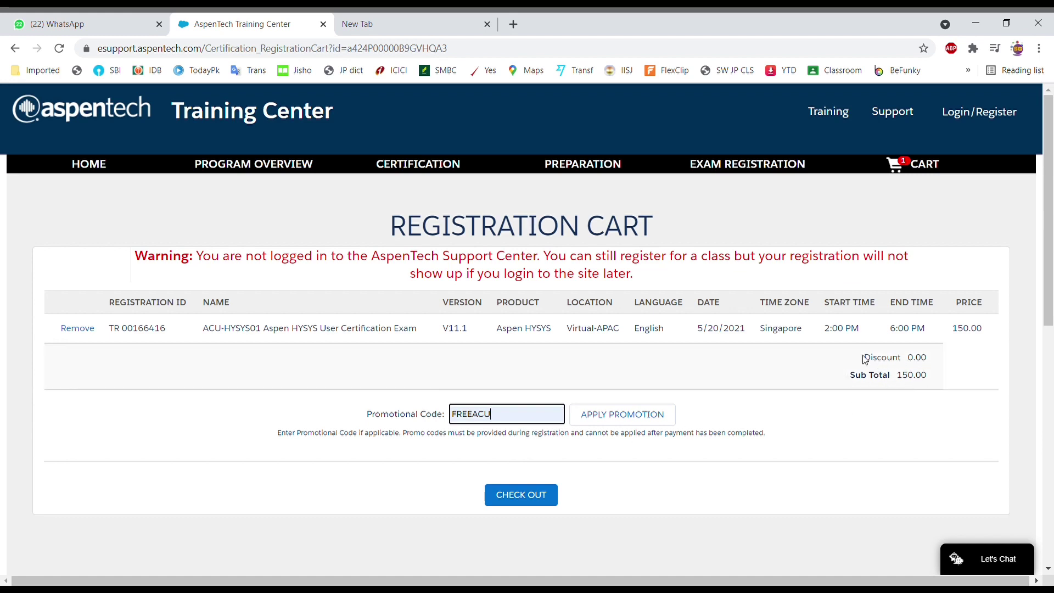
{"action": "left_click", "coordinate": [615, 421]}
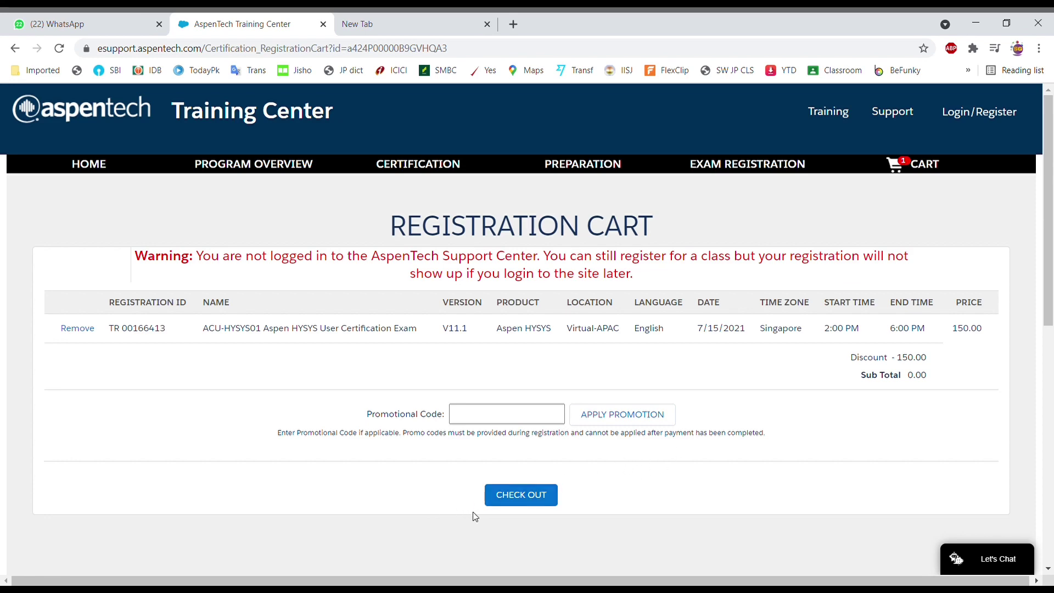
{"action": "left_click", "coordinate": [521, 497]}
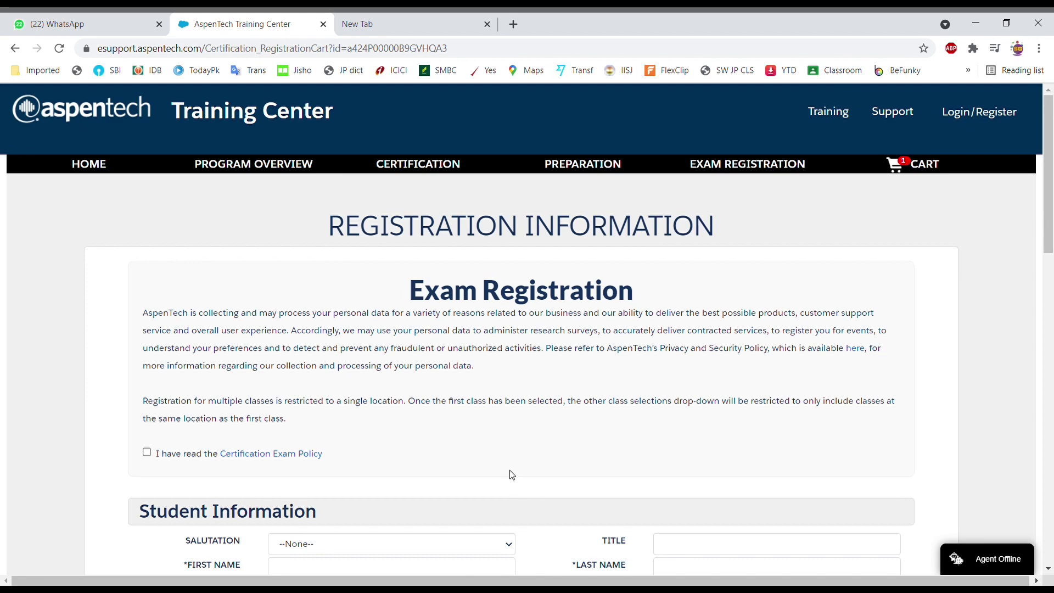
Accept the Certification Exam Policy, set salutation to Mr., and enter the student's first name.
{"action": "left_click", "coordinate": [147, 452]}
{"action": "scroll", "coordinate": [358, 442], "scroll_direction": "down", "scroll_amount": 3}
{"action": "left_click", "coordinate": [391, 406]}
{"action": "left_click", "coordinate": [359, 435]}
{"action": "left_click", "coordinate": [360, 442]}
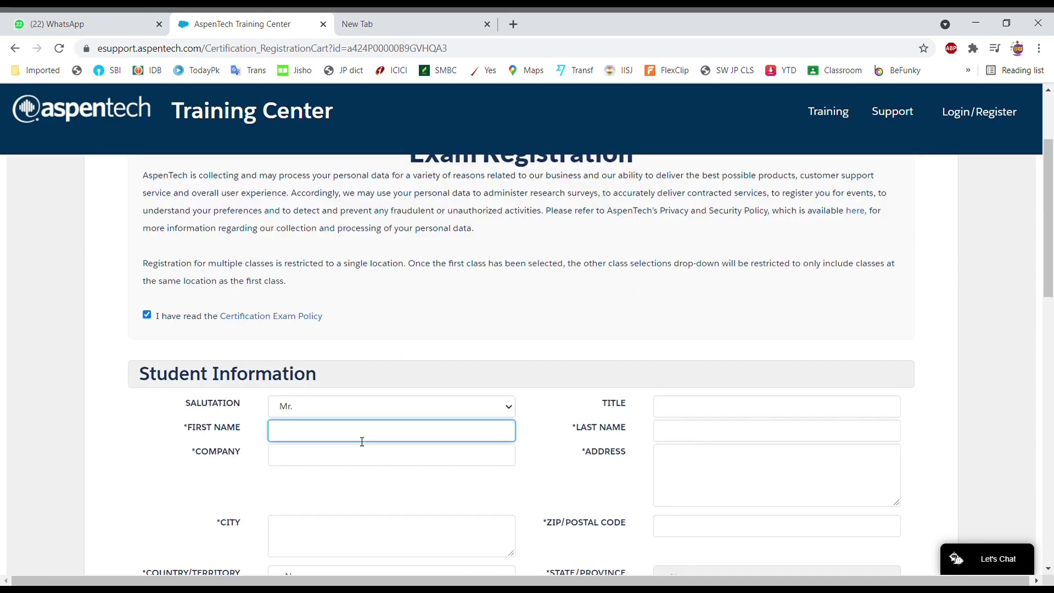
Fill in the student's last name, company, street address, city Tokyo and postal code.
{"action": "key", "text": "Tab"}
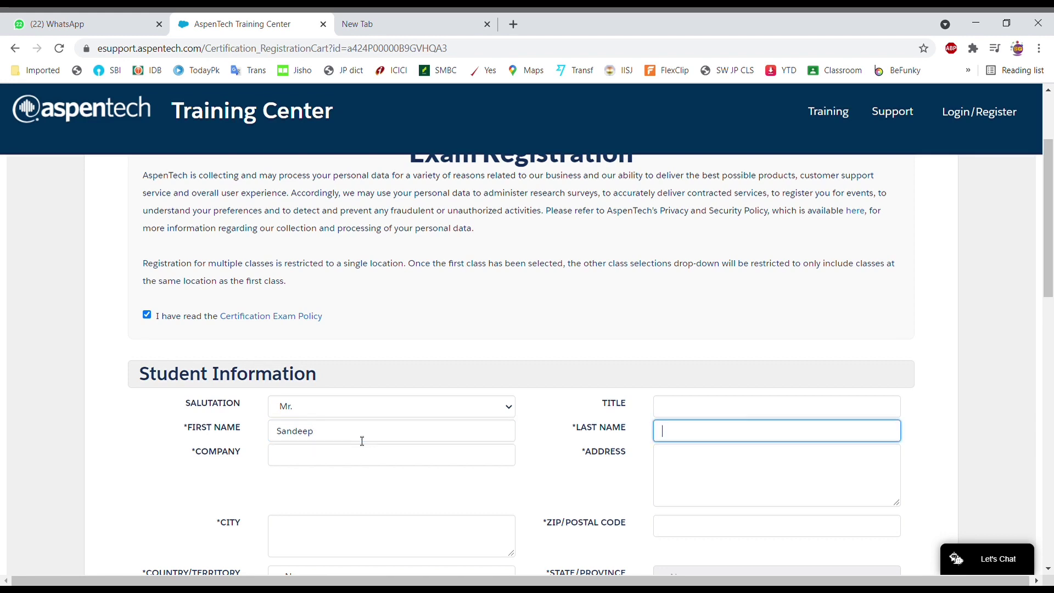
{"action": "key", "text": "Tab"}
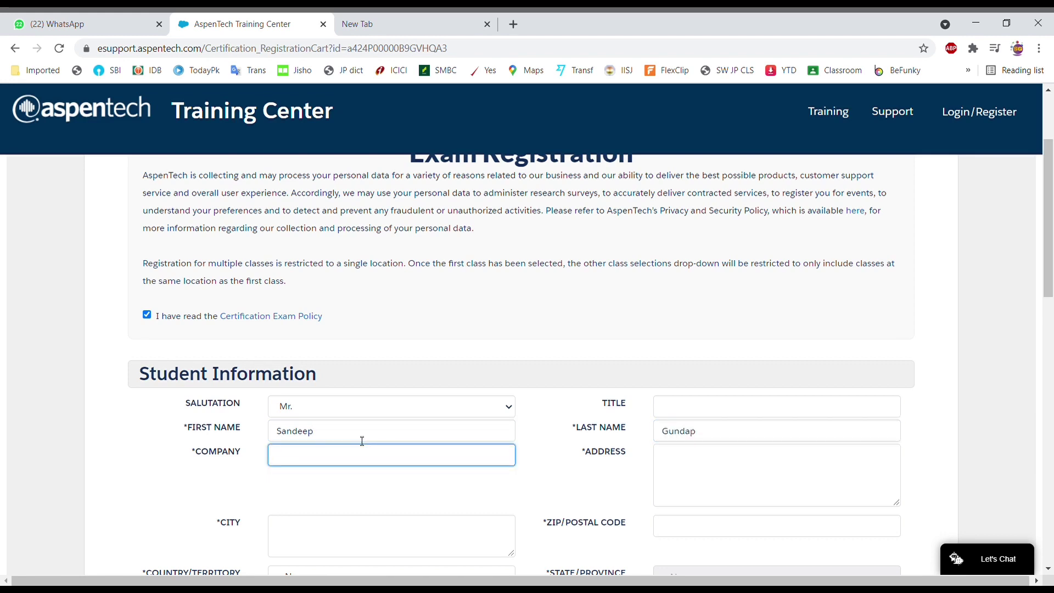
{"action": "key", "text": "Tab"}
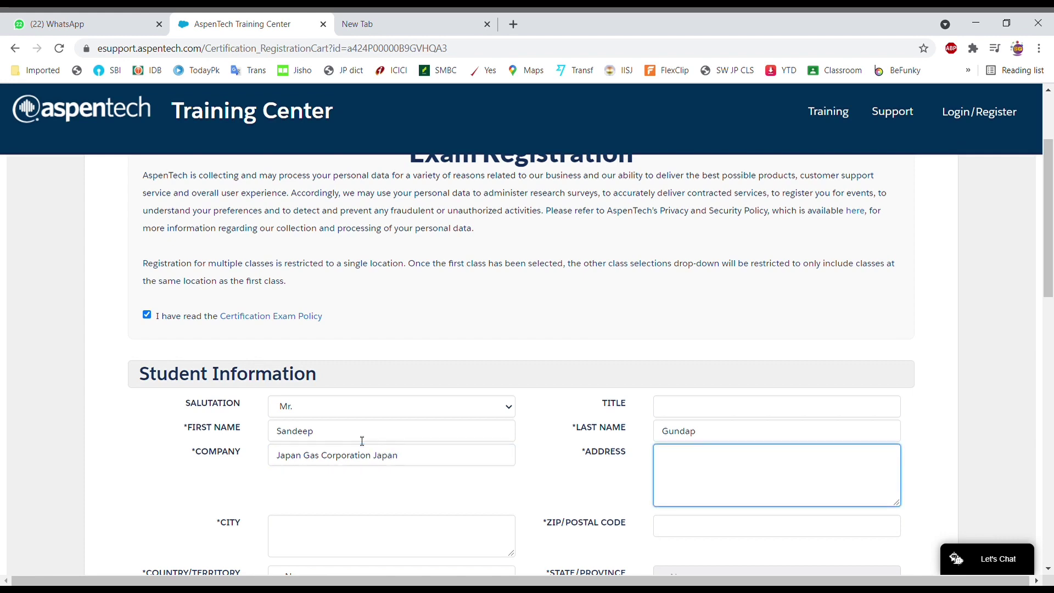
{"action": "scroll", "coordinate": [361, 441], "scroll_direction": "down", "scroll_amount": 1}
{"action": "left_click", "coordinate": [357, 471]}
{"action": "type", "text": "T"}
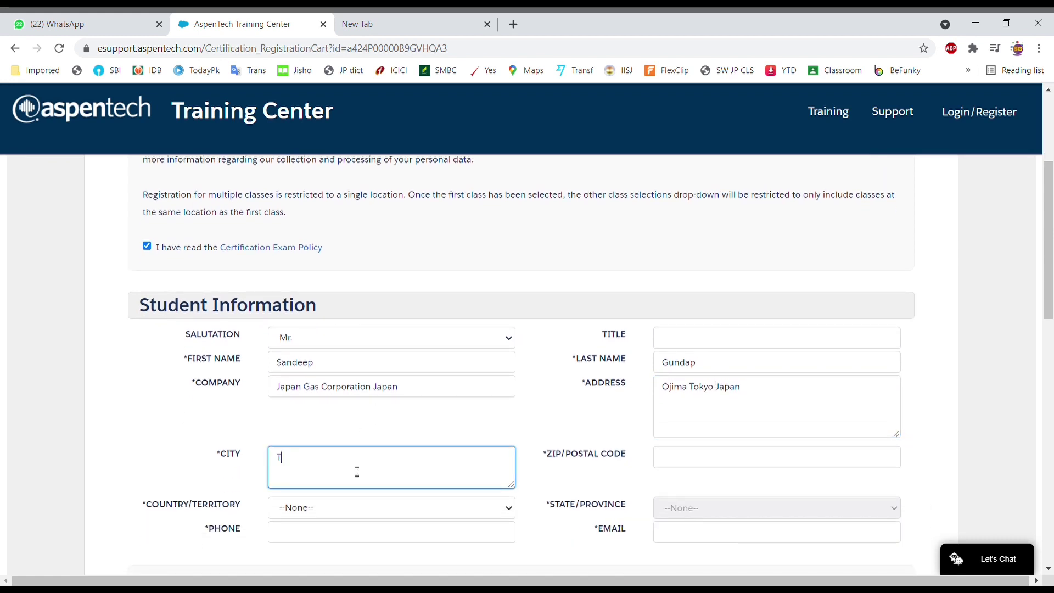
{"action": "type", "text": "okyo"}
{"action": "left_click", "coordinate": [671, 464]}
{"action": "type", "text": "1"}
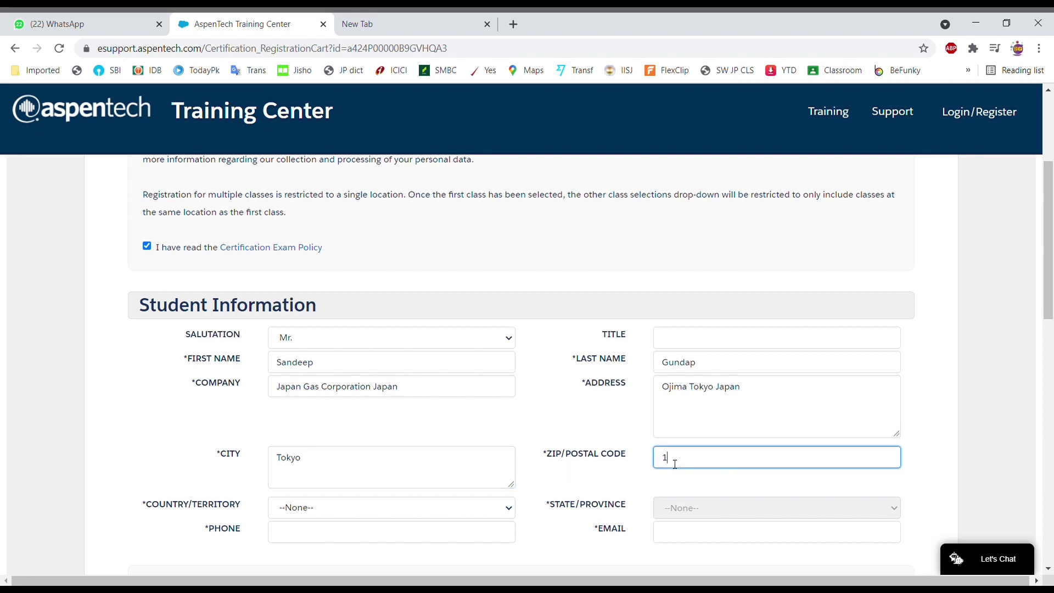
{"action": "type", "text": "360072"}
Set the country to Japan and enter the student's phone number and e-mail address.
{"action": "scroll", "coordinate": [472, 487], "scroll_direction": "down", "scroll_amount": 3}
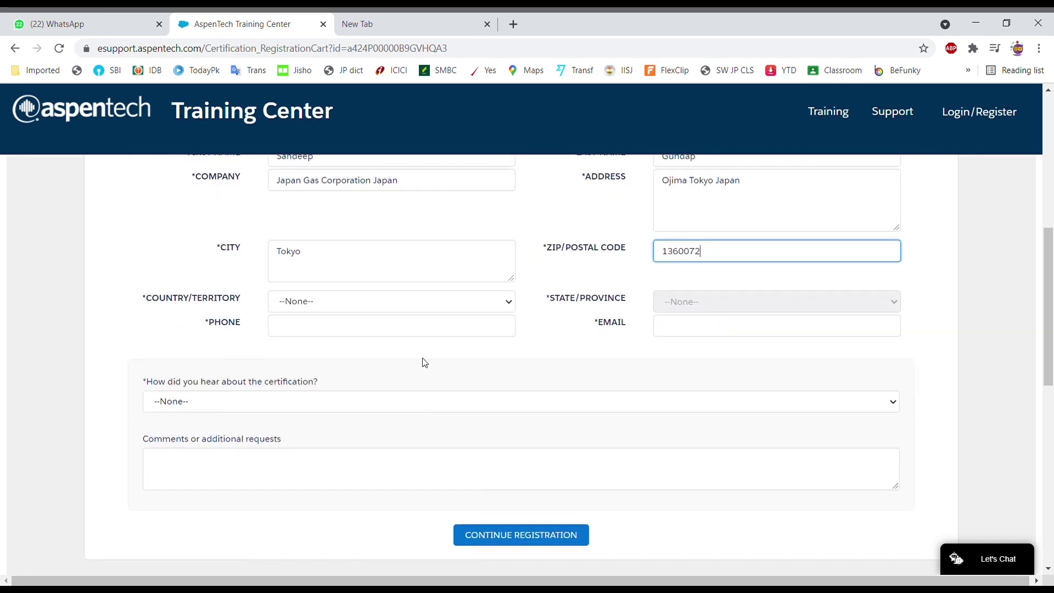
{"action": "left_click", "coordinate": [422, 306]}
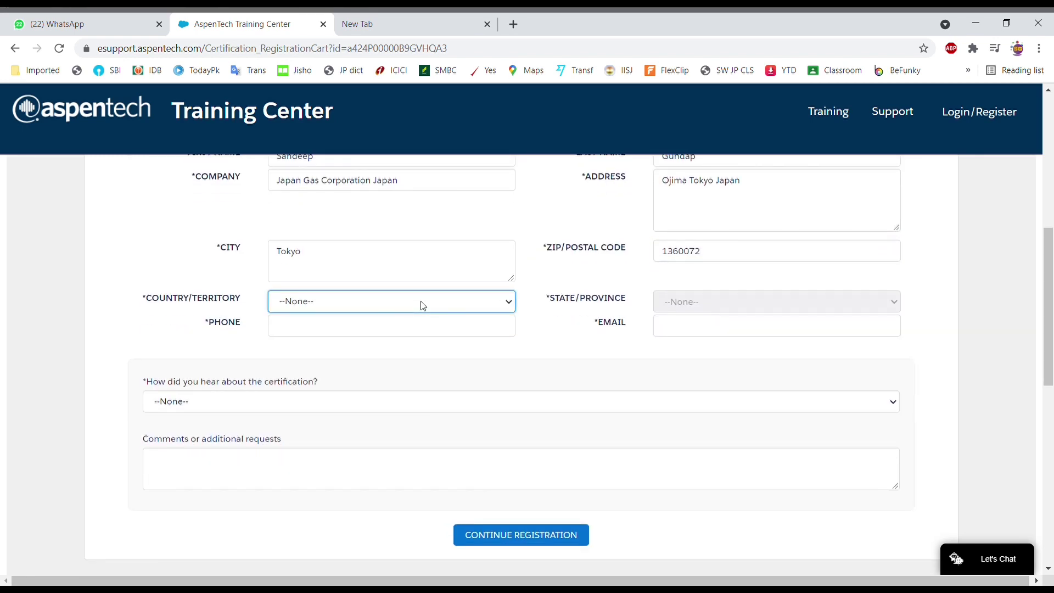
{"action": "type", "text": "jap"}
{"action": "left_click", "coordinate": [437, 330]}
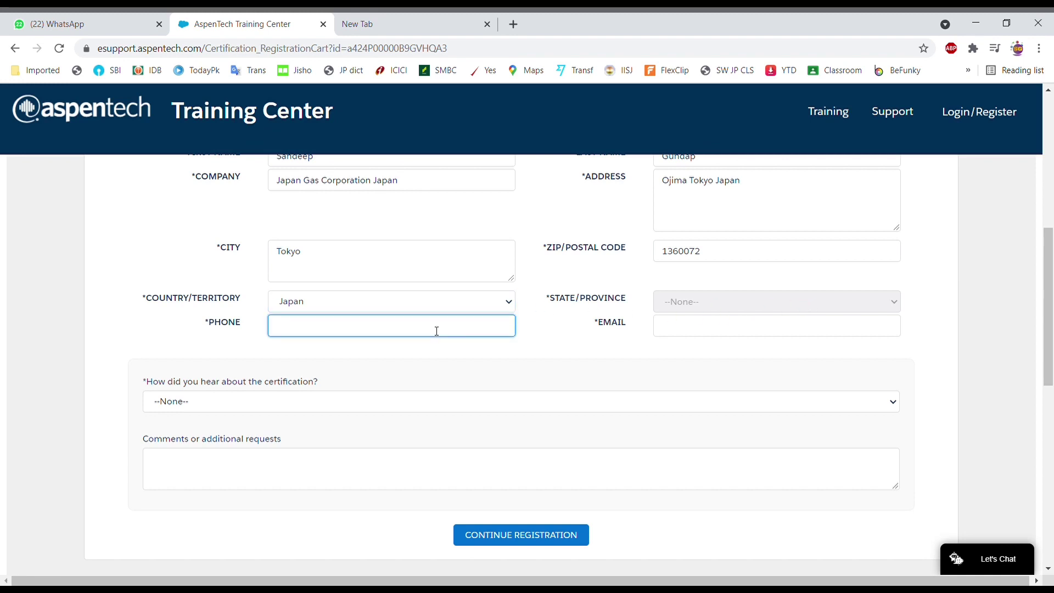
{"action": "left_click", "coordinate": [722, 340]}
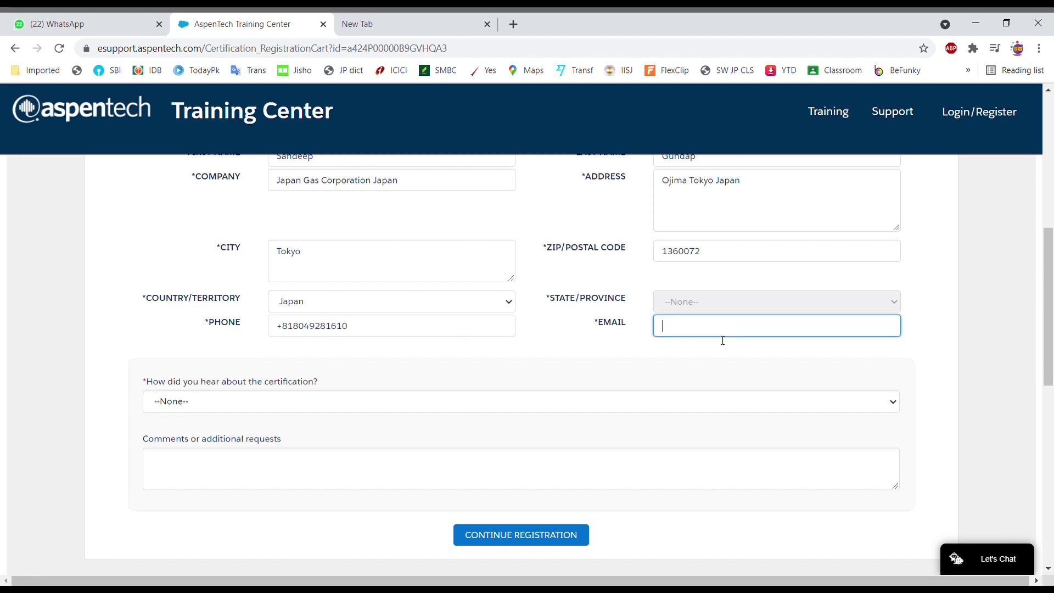
Answer 'Colleague or Friend' to how-did-you-hear and submit the form for review.
{"action": "key", "text": "Tab"}
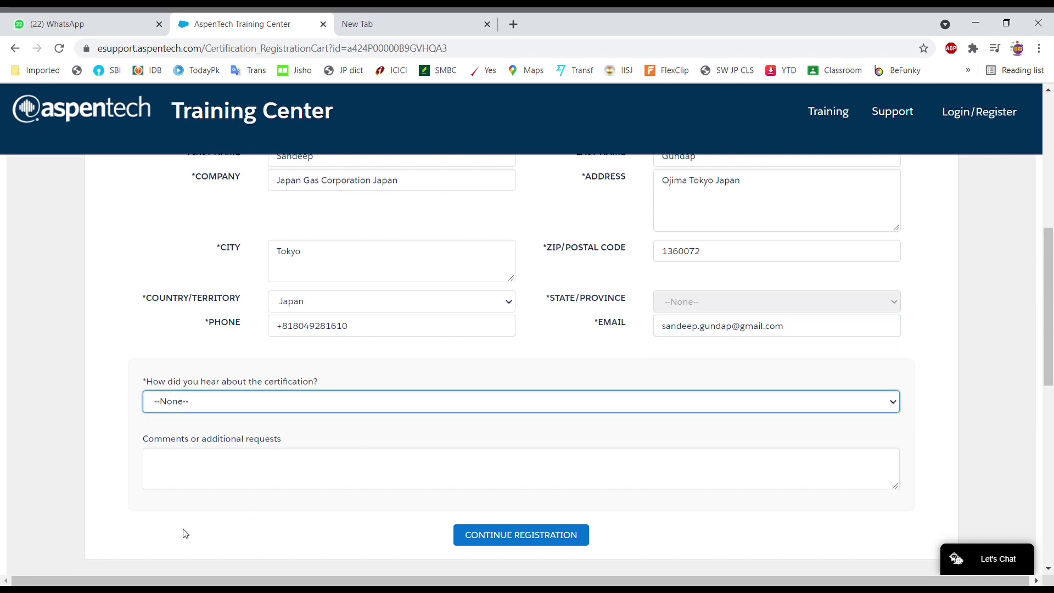
{"action": "key", "text": "Down"}
{"action": "left_click", "coordinate": [231, 485]}
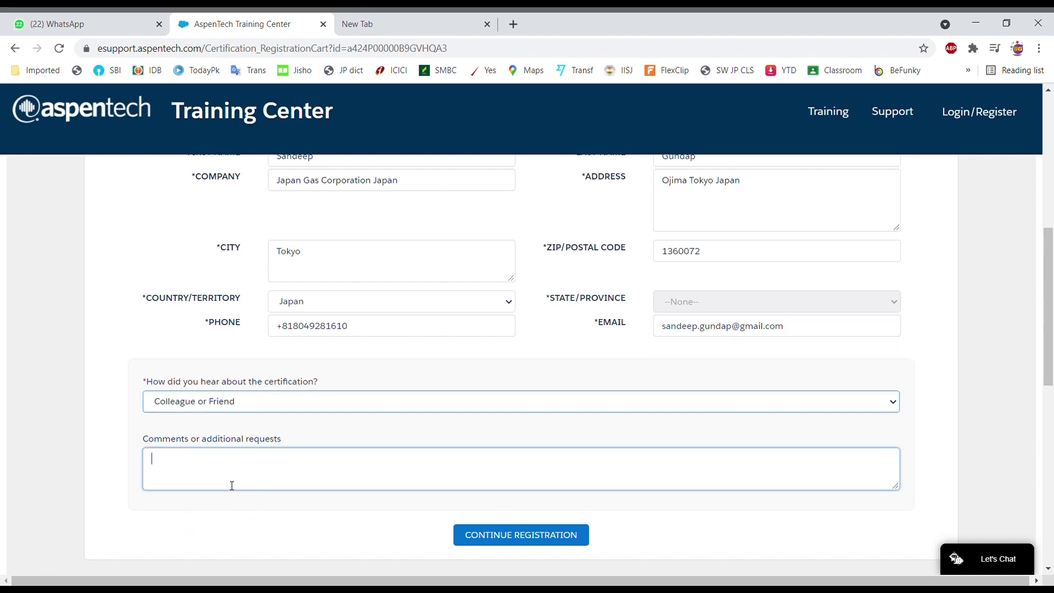
{"action": "left_click", "coordinate": [527, 541]}
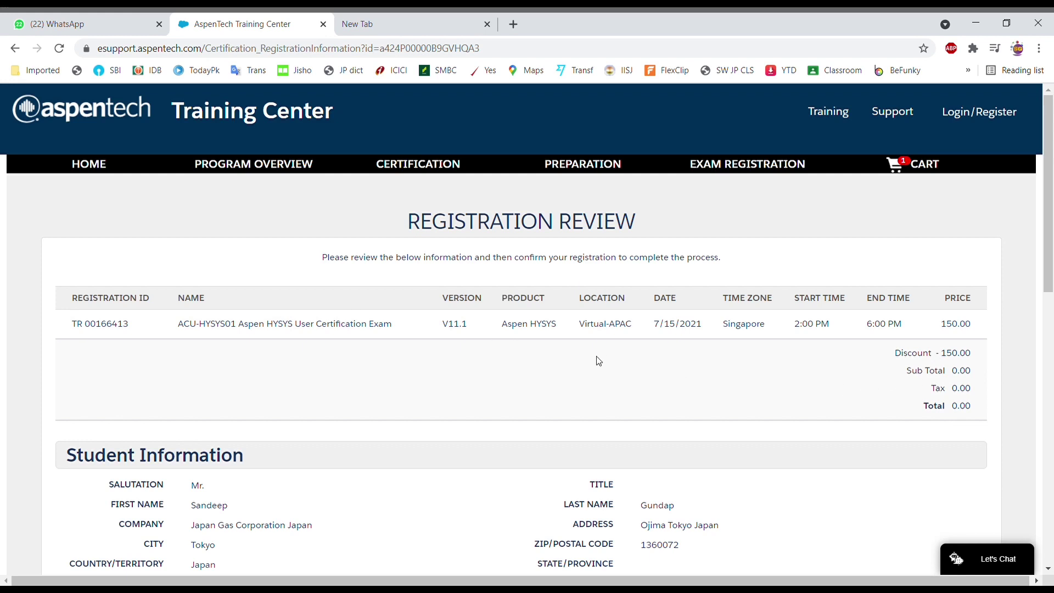
Confirm the reviewed HYSYS exam registration at the 0.00 total.
{"action": "scroll", "coordinate": [603, 354], "scroll_direction": "down", "scroll_amount": 3}
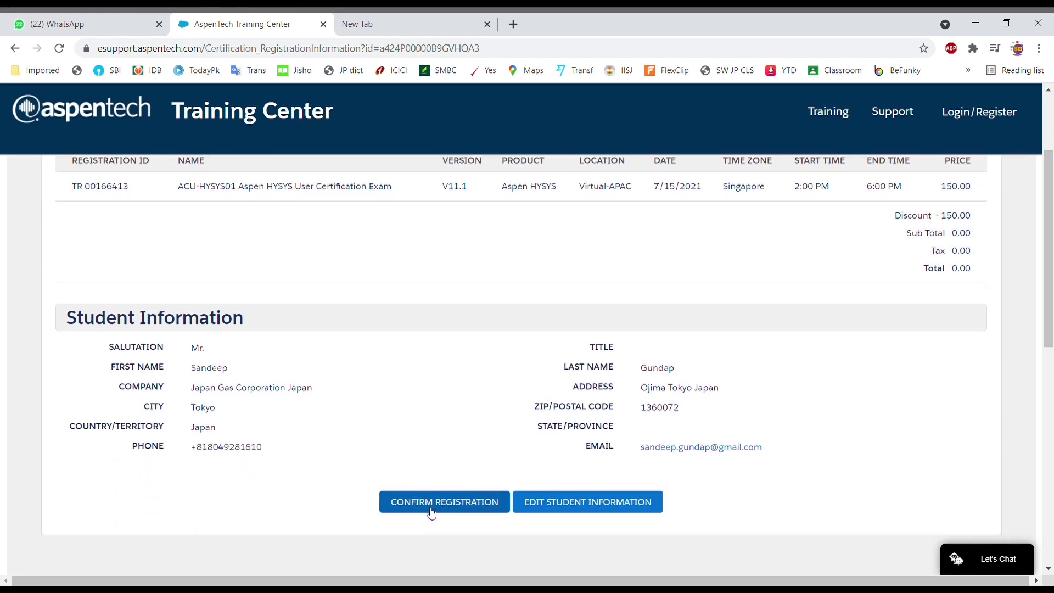
{"action": "left_click", "coordinate": [456, 508]}
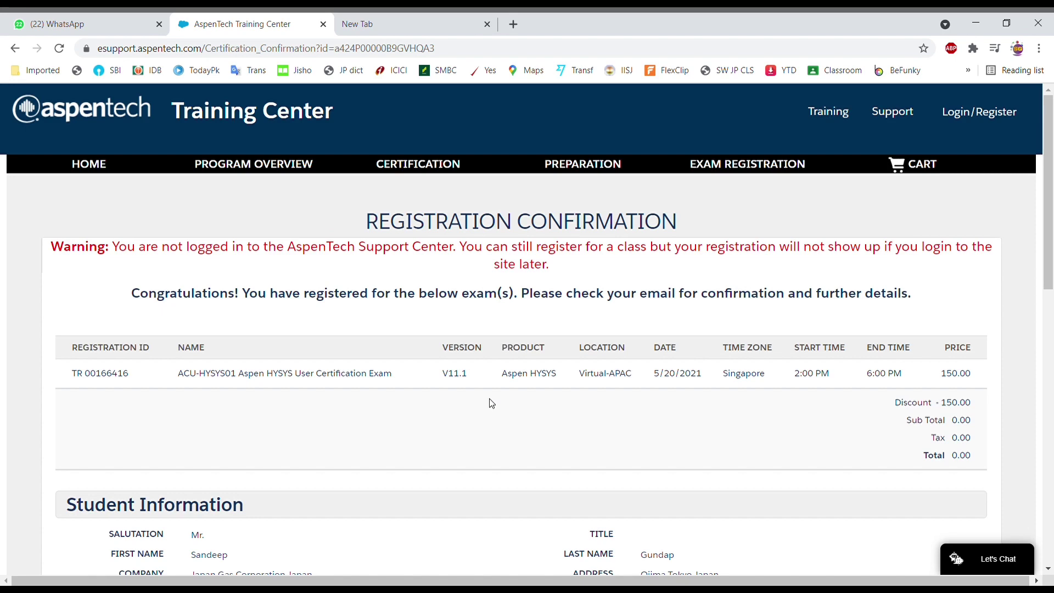
Review the confirmation's ACU-HYSYS01 5/20/2021 Singapore exam row, 0.00 total and student information.
{"action": "scroll", "coordinate": [491, 403], "scroll_direction": "down", "scroll_amount": 5}
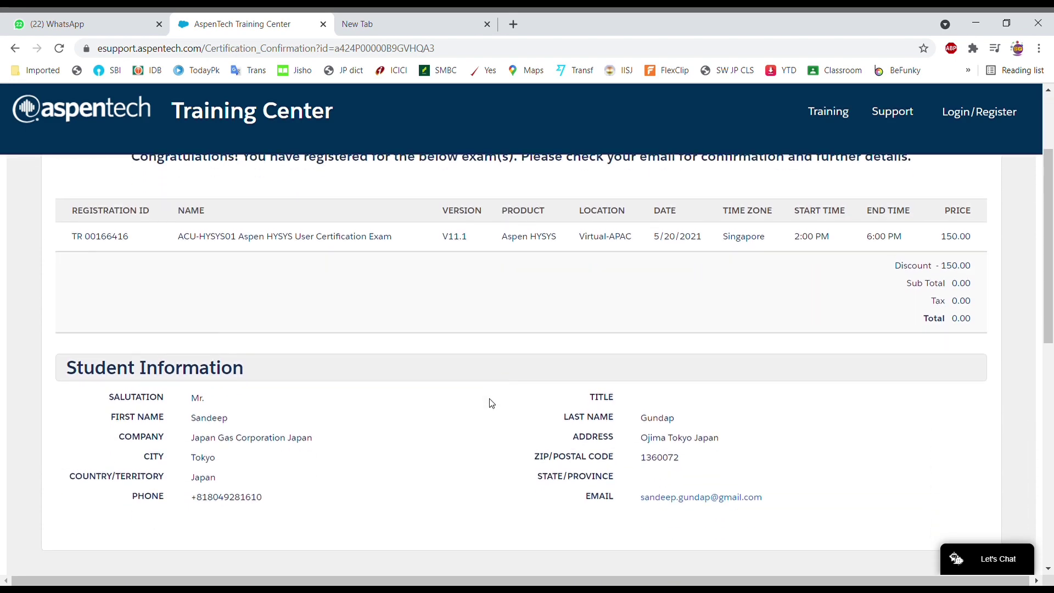
{"action": "scroll", "coordinate": [491, 403], "scroll_direction": "down", "scroll_amount": 2}
{"action": "scroll", "coordinate": [491, 404], "scroll_direction": "up", "scroll_amount": 4}
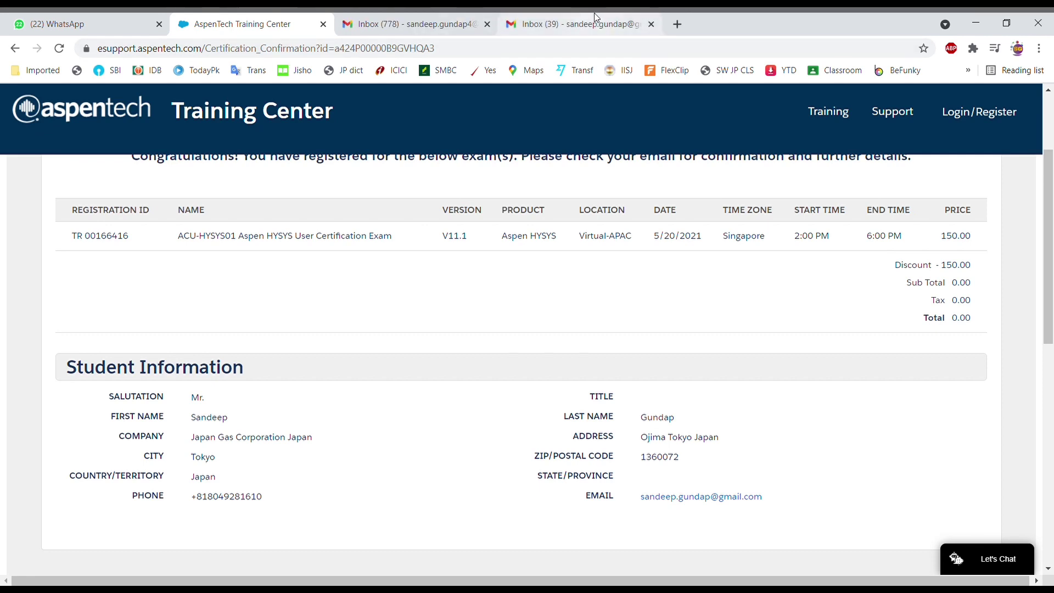
{"action": "scroll", "coordinate": [565, 296], "scroll_direction": "down", "scroll_amount": 1}
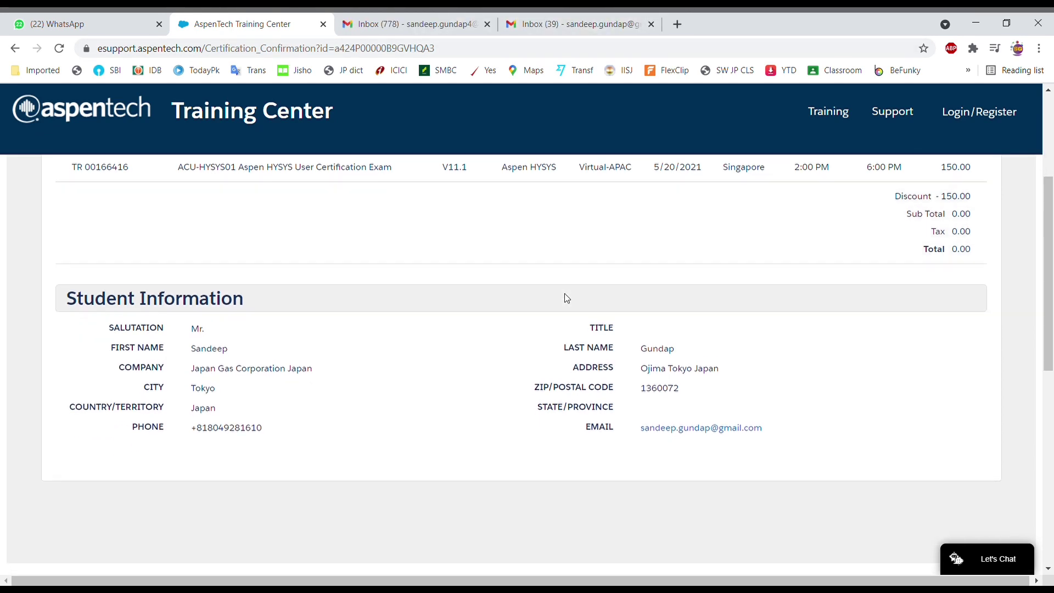
{"action": "scroll", "coordinate": [565, 296], "scroll_direction": "up", "scroll_amount": 2}
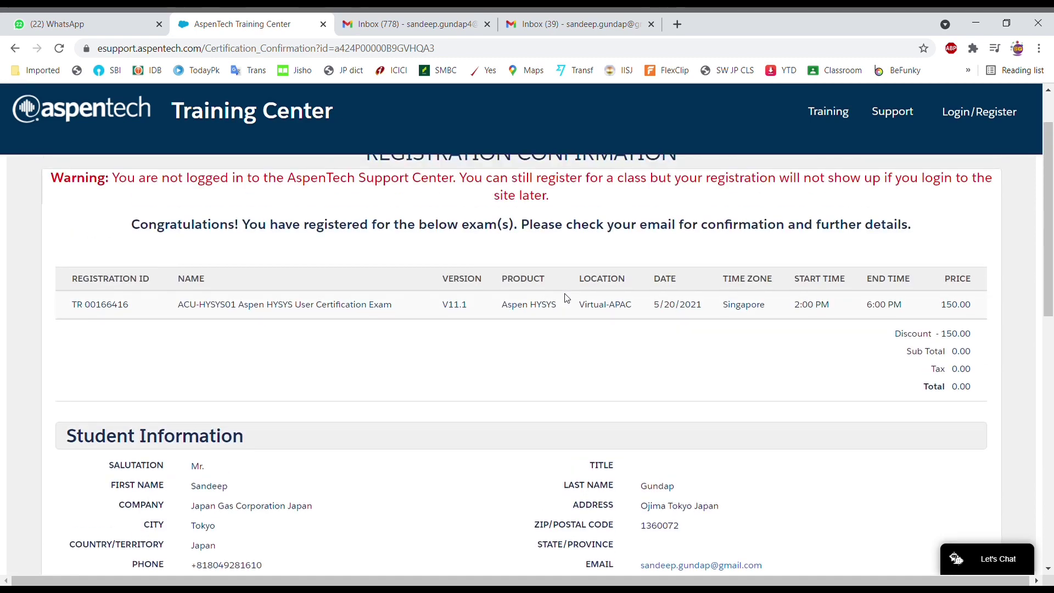
{"action": "scroll", "coordinate": [566, 297], "scroll_direction": "up", "scroll_amount": 1}
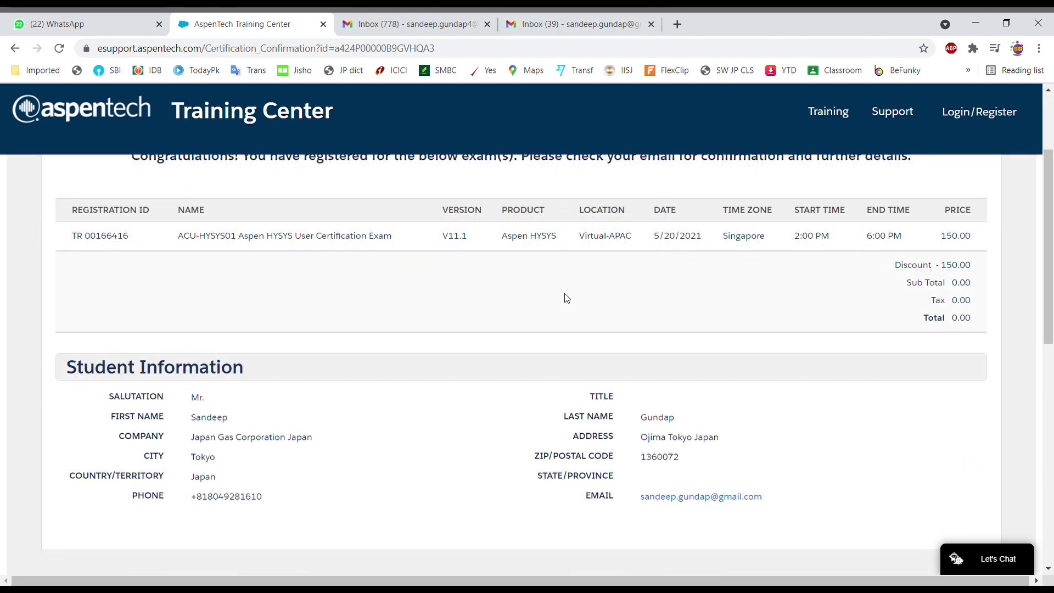
{"action": "scroll", "coordinate": [567, 298], "scroll_direction": "down", "scroll_amount": 1}
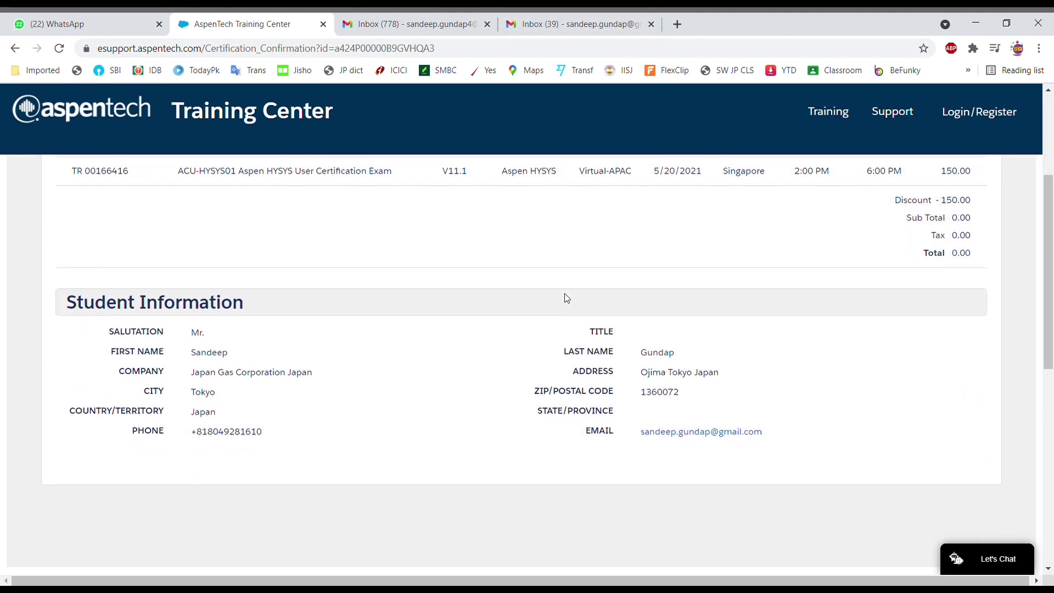
{"action": "scroll", "coordinate": [566, 298], "scroll_direction": "up", "scroll_amount": 2}
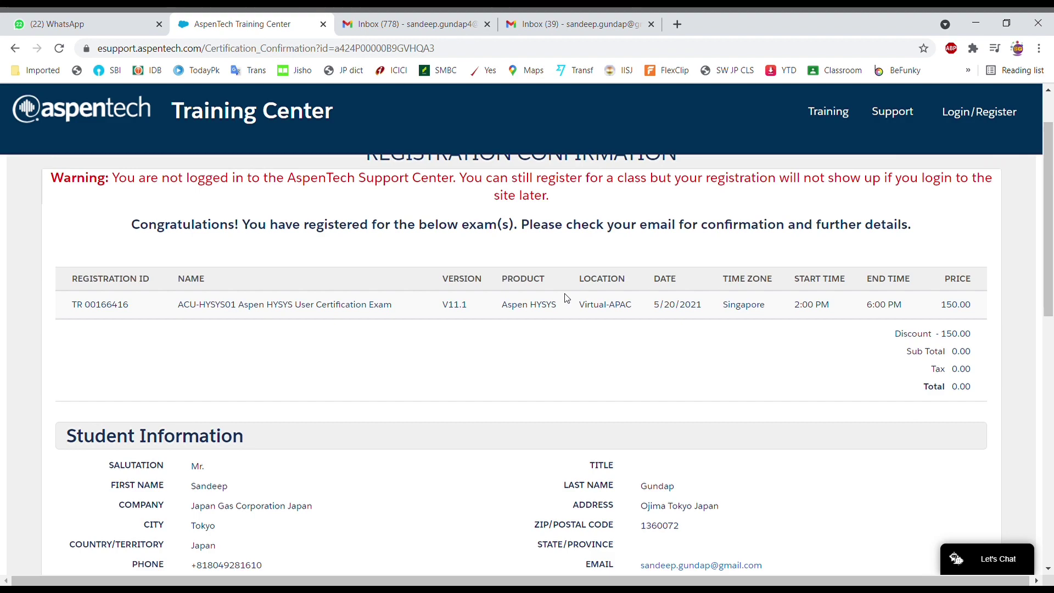